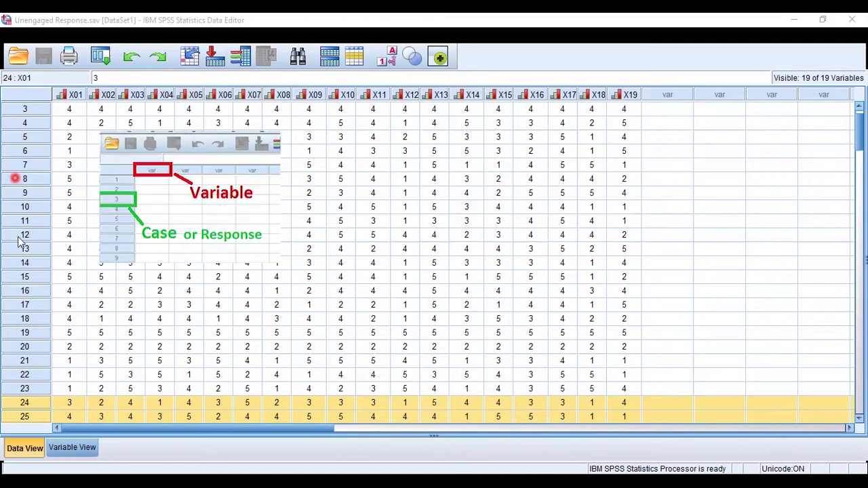
Step: Review all 150 cases of X01–X19, then select the whole data grid with Ctrl+A
click(225, 277)
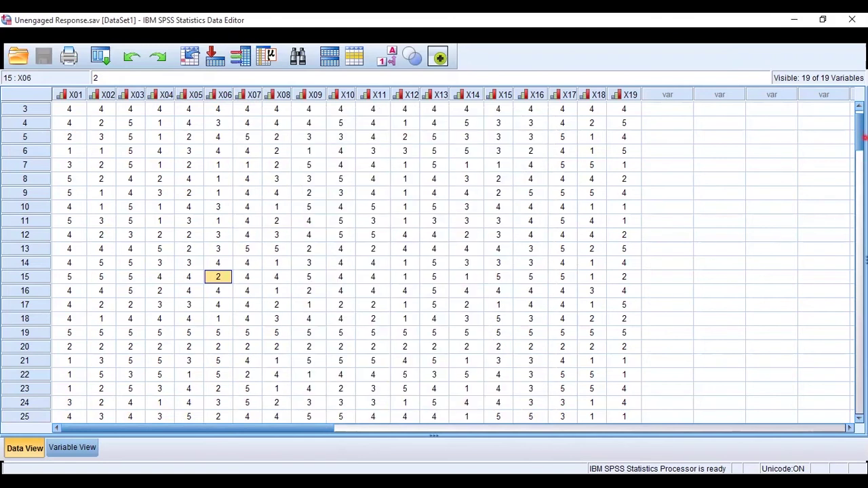
drag(858, 136, 862, 334)
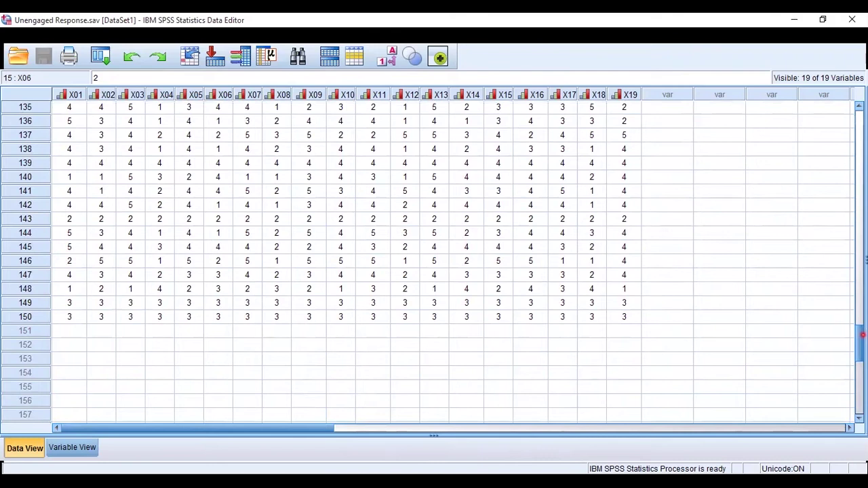
click(27, 317)
drag(860, 345, 847, 119)
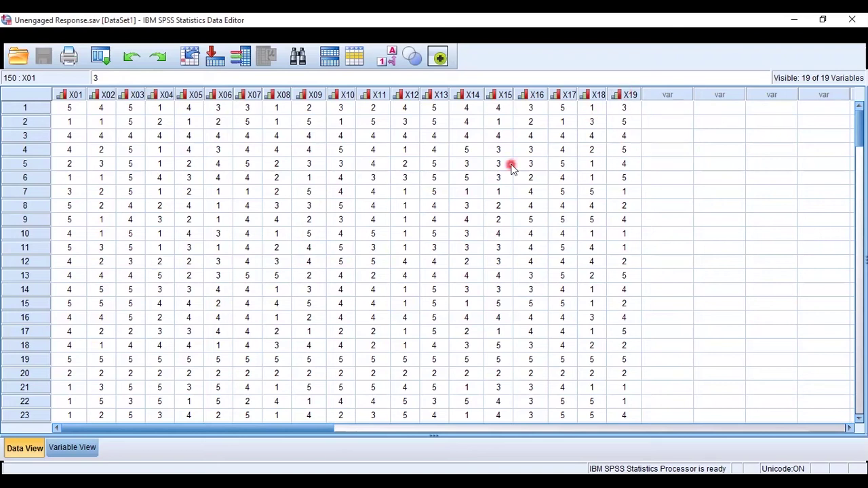
click(34, 136)
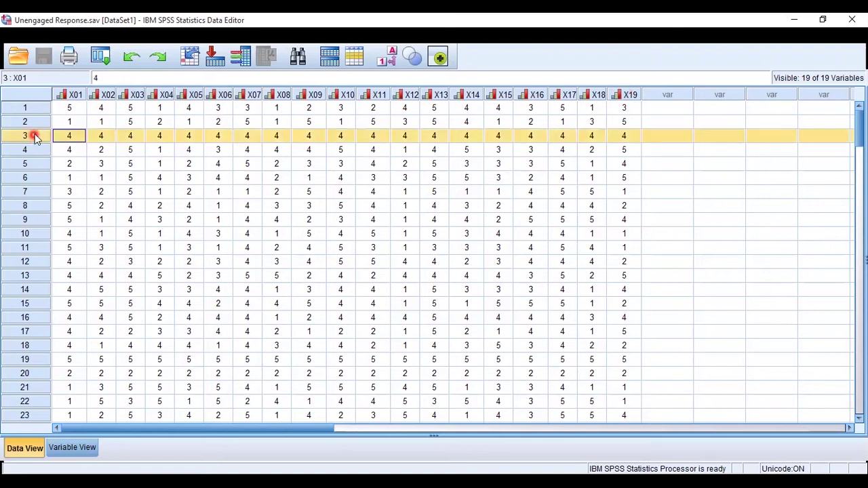
click(276, 262)
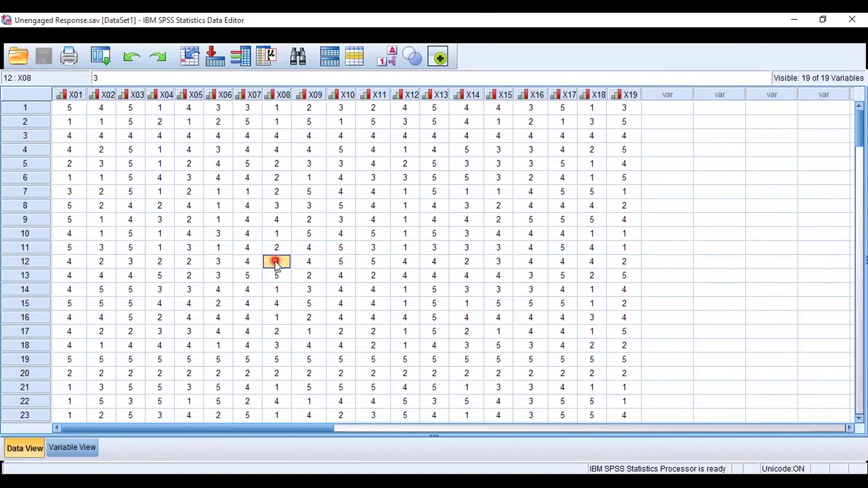
key(ctrl+a)
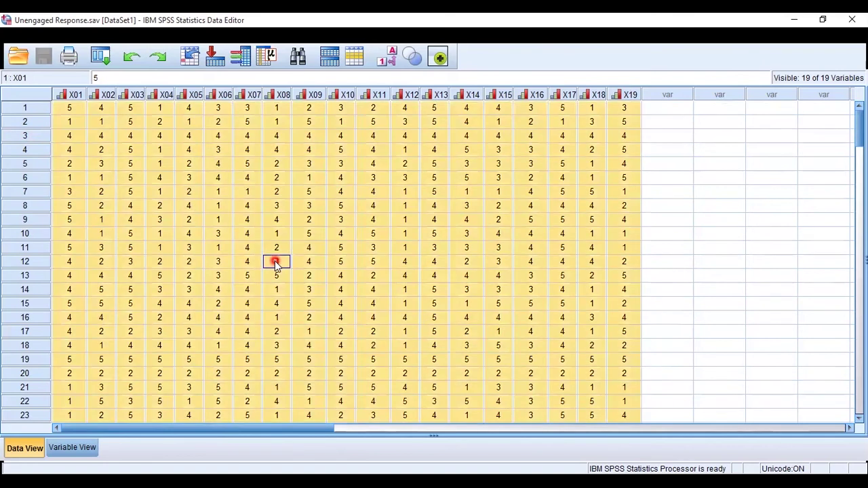
Step: Copy the selected X01–X19 survey responses from the SPSS data grid
right_click(231, 222)
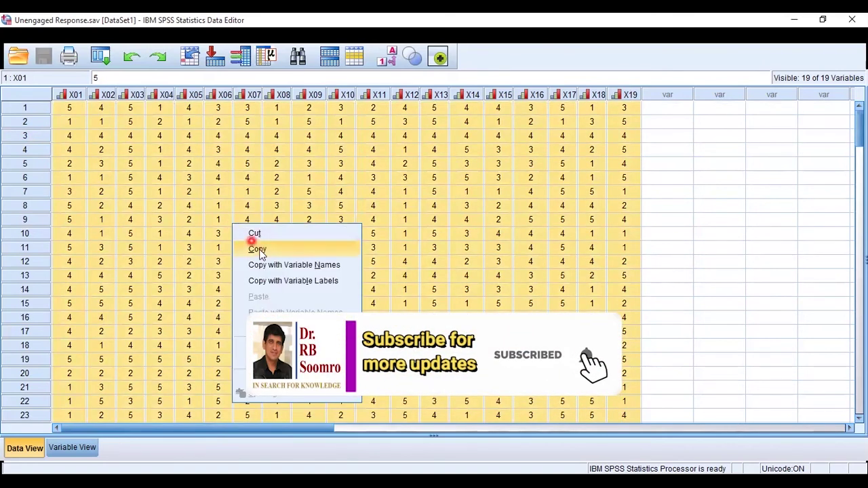
click(258, 250)
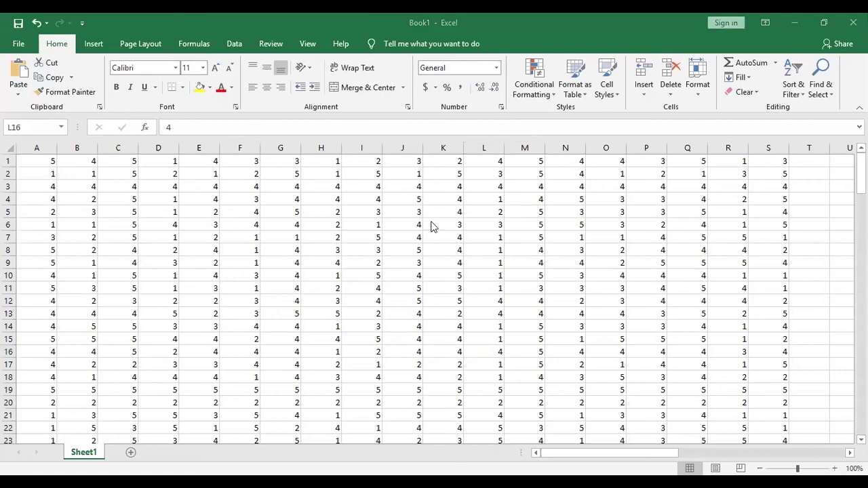
Step: Enter =STDEV.P(A1:S1) in cell T1, giving row 1's standard deviation of 1.331486
click(801, 163)
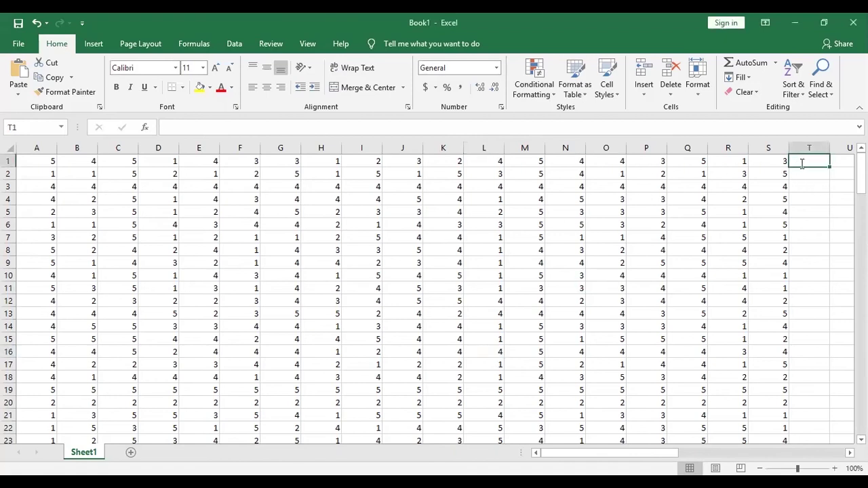
text(=s)
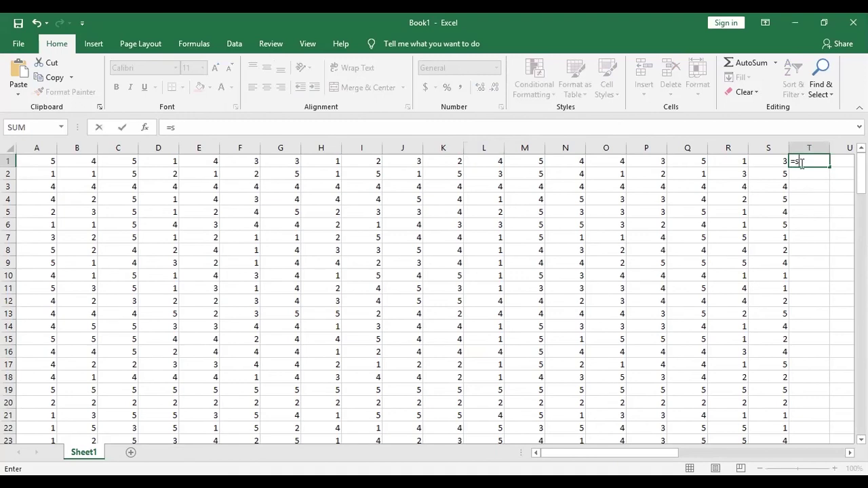
text(t)
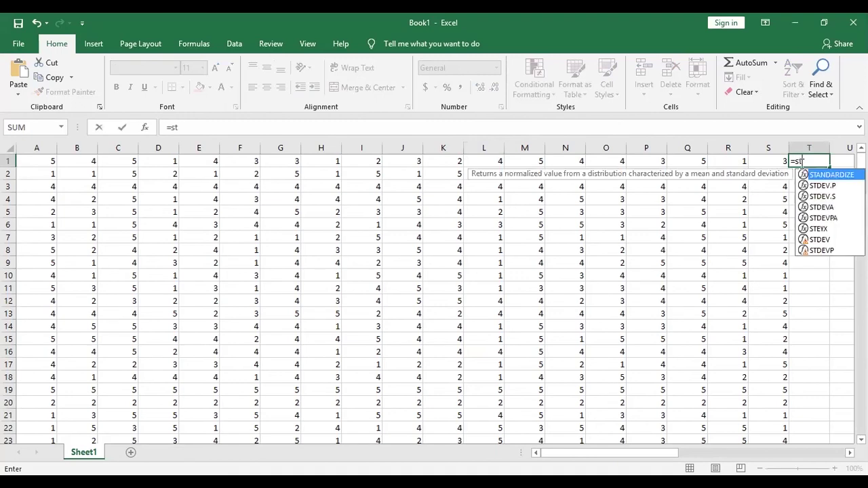
click(825, 187)
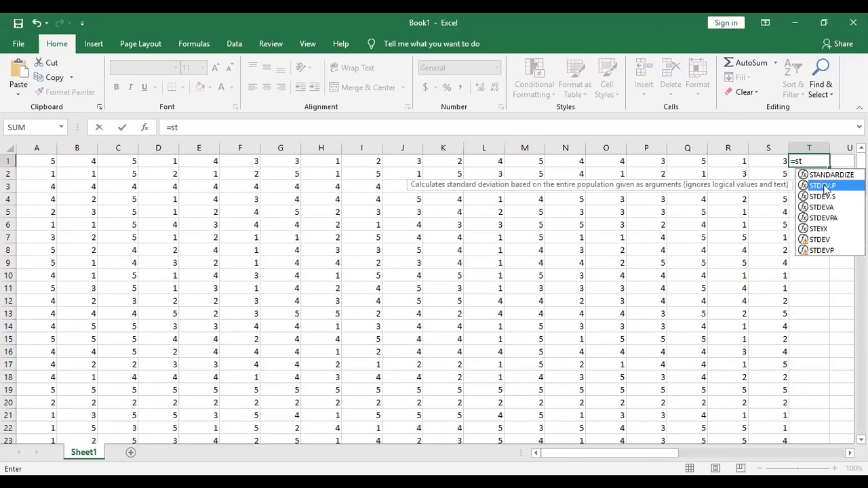
double_click(824, 188)
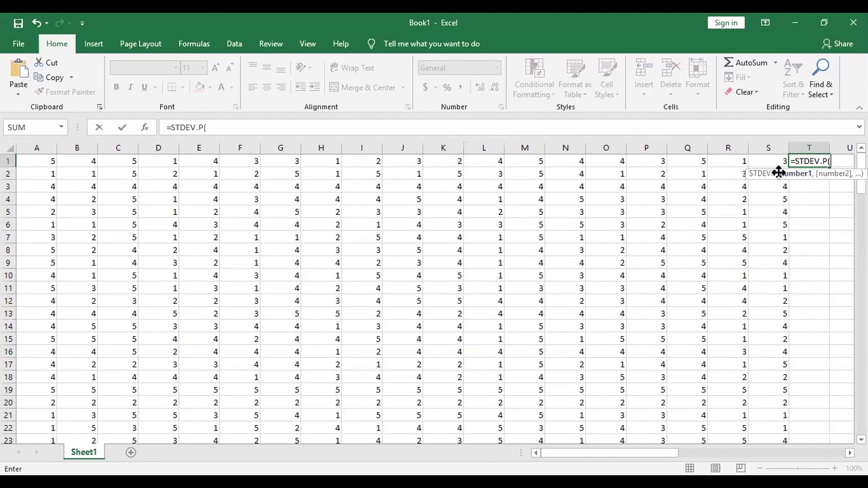
click(752, 162)
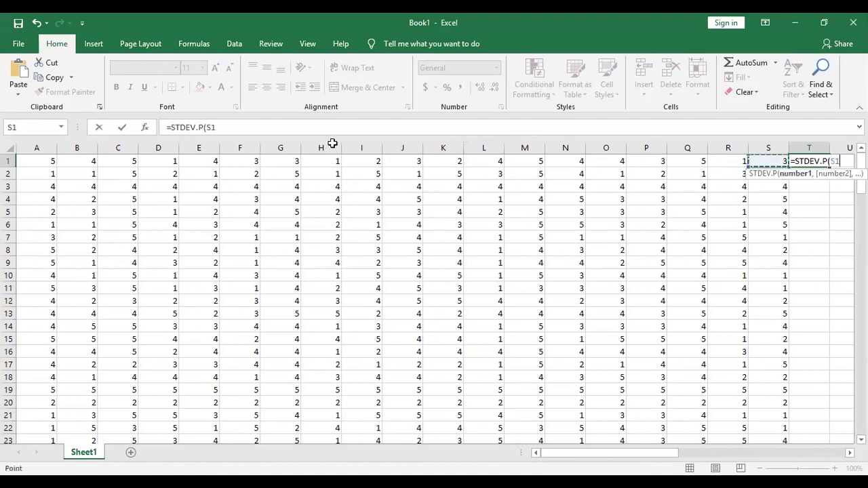
shift+click(38, 161)
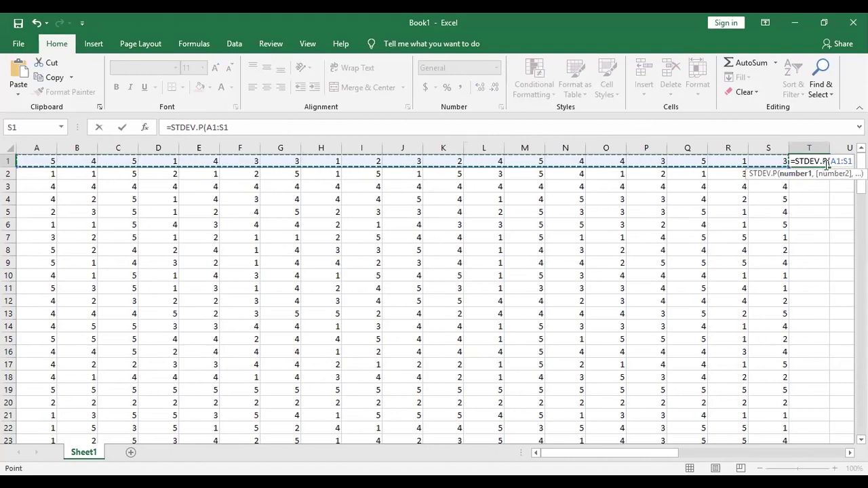
text())
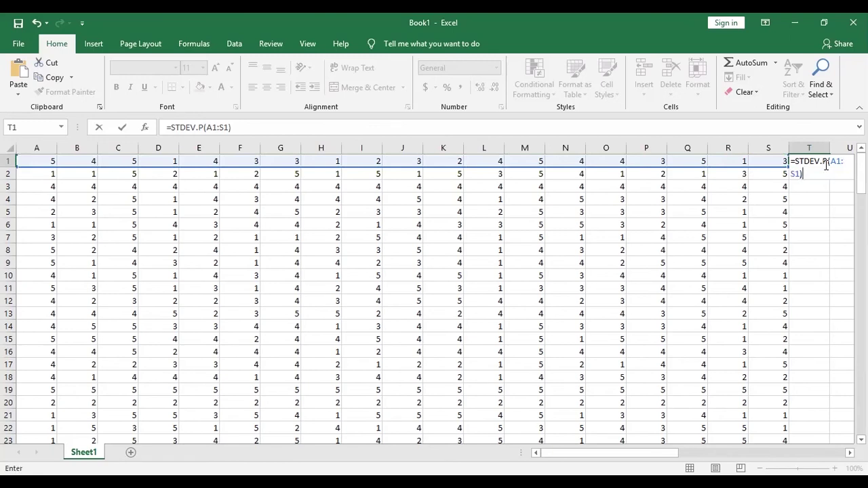
key(Return)
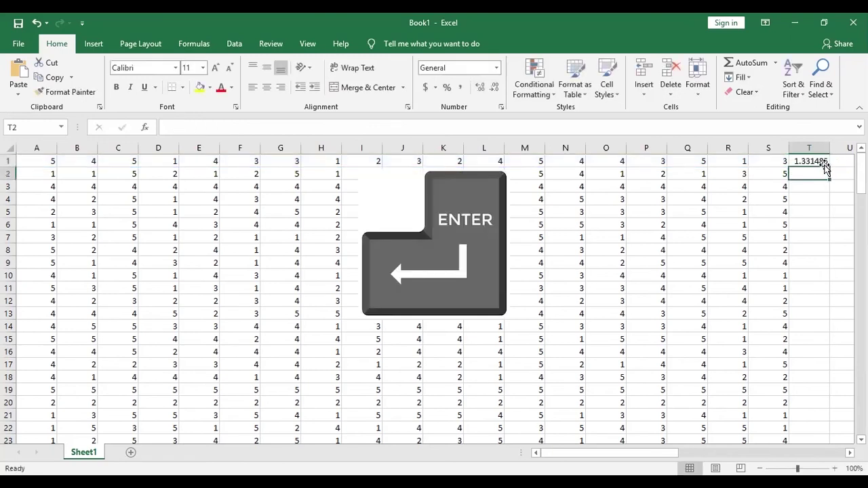
click(822, 161)
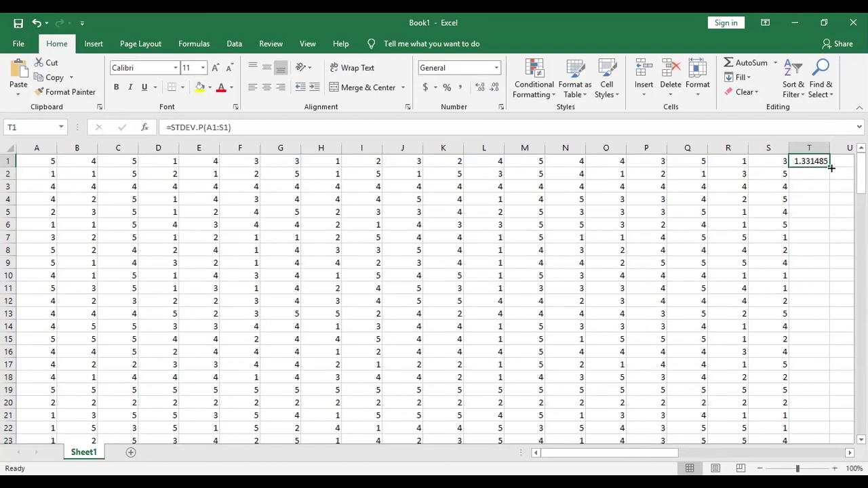
Step: Fill the =STDEV.P formula from T1 down through T150
drag(830, 166, 818, 405)
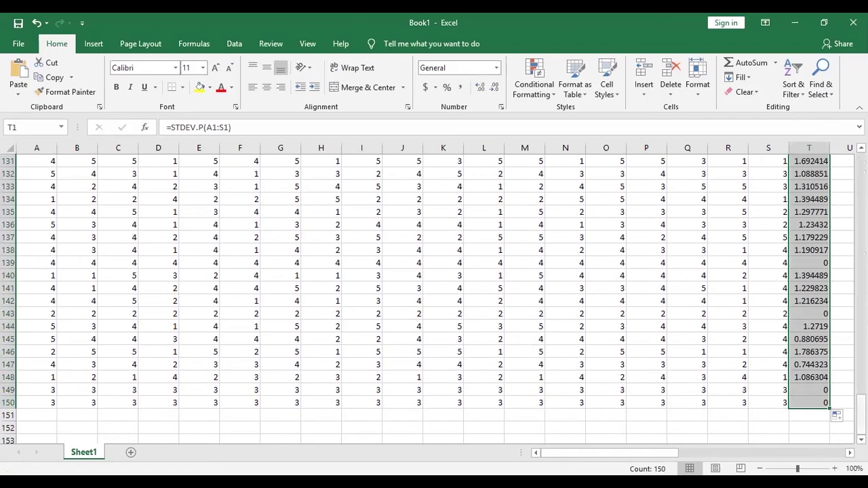
scroll(826, 177, up, 20)
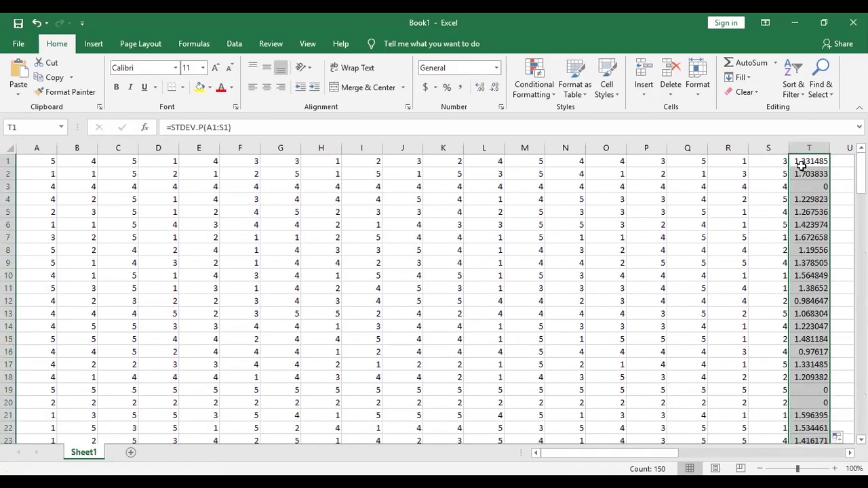
click(806, 162)
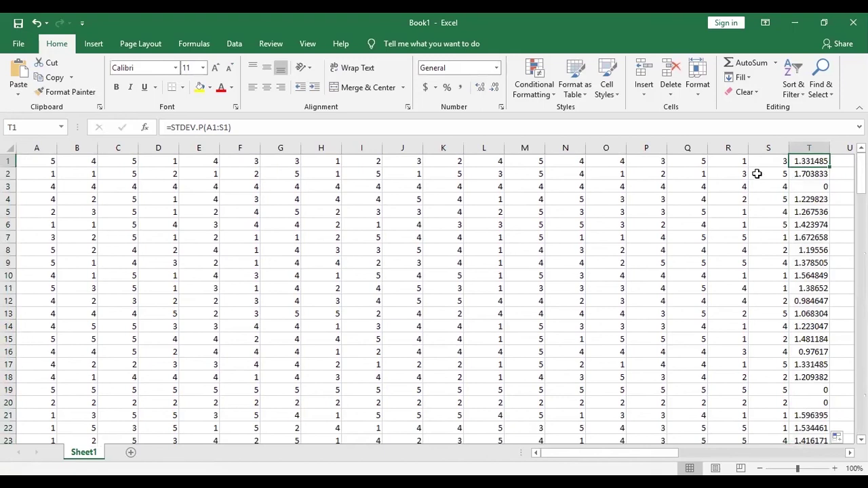
click(811, 185)
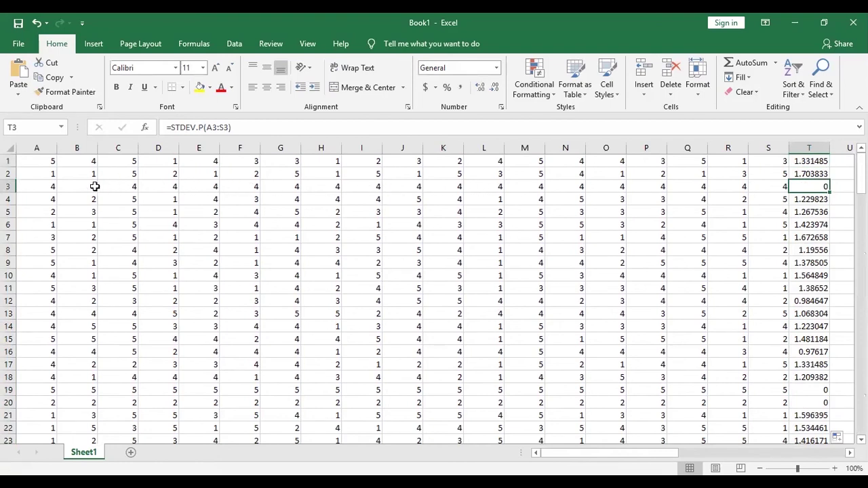
click(9, 186)
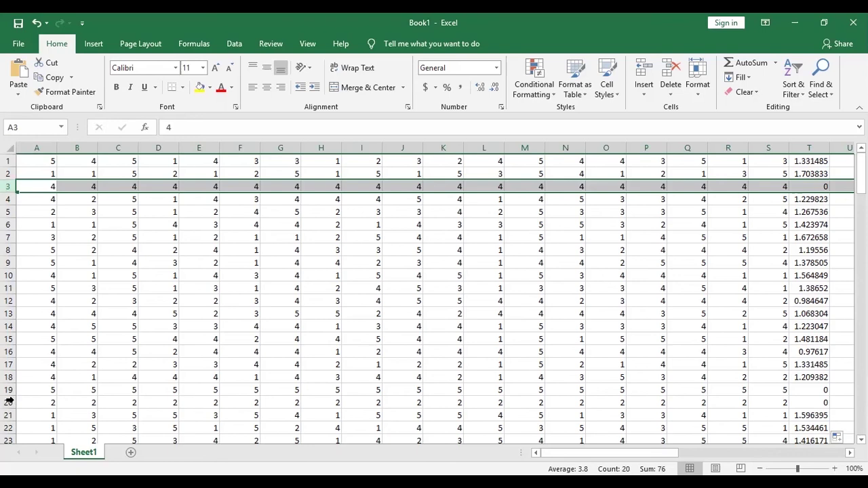
click(808, 391)
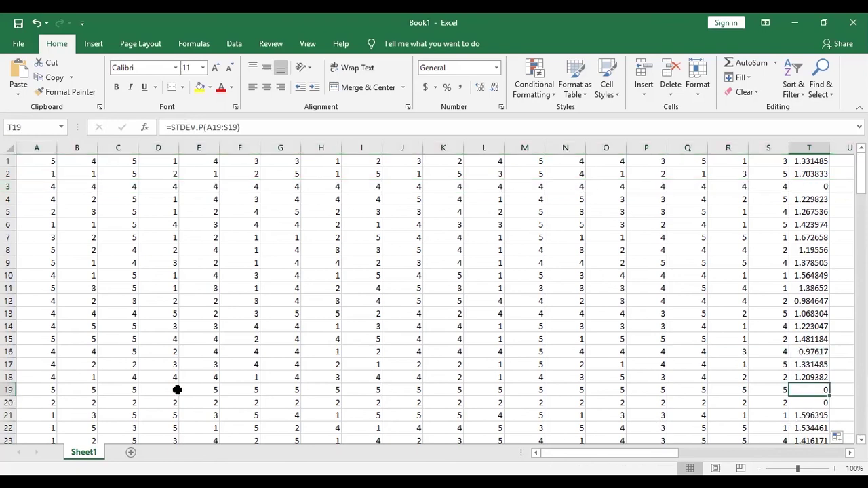
click(10, 391)
drag(10, 397, 9, 403)
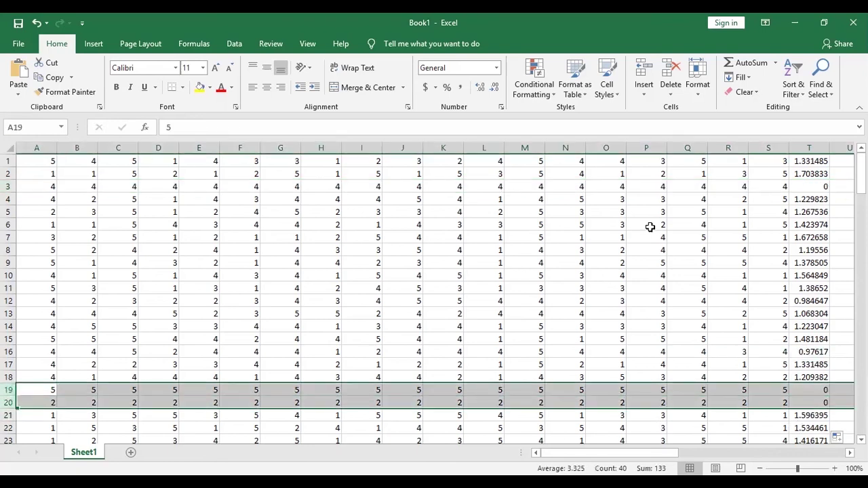
mouse_move(860, 178)
mouse_down()
mouse_move(861, 372)
mouse_move(860, 170)
mouse_up()
click(754, 199)
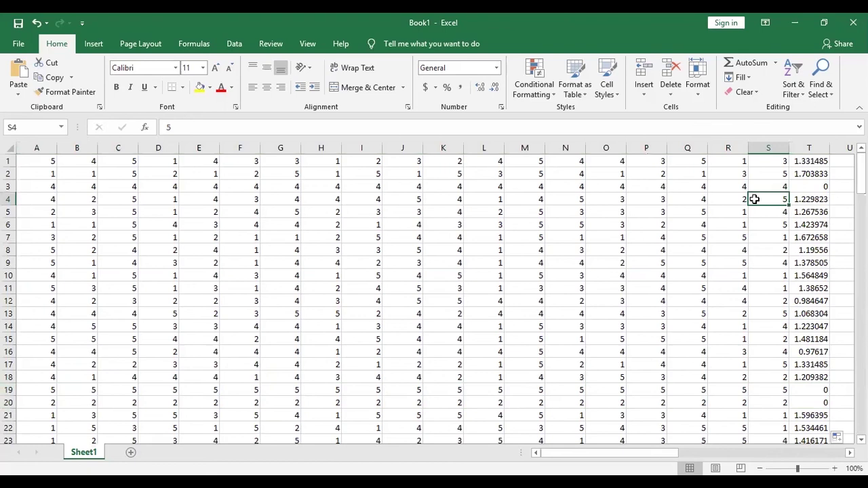
click(804, 148)
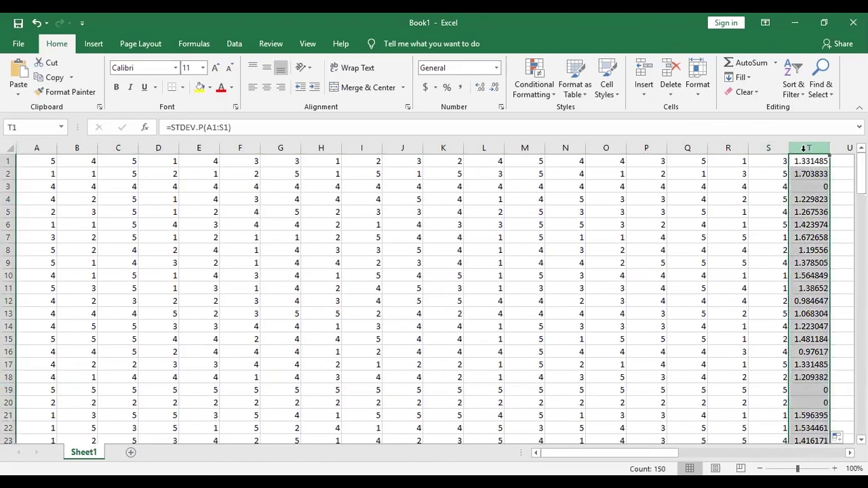
right_click(804, 154)
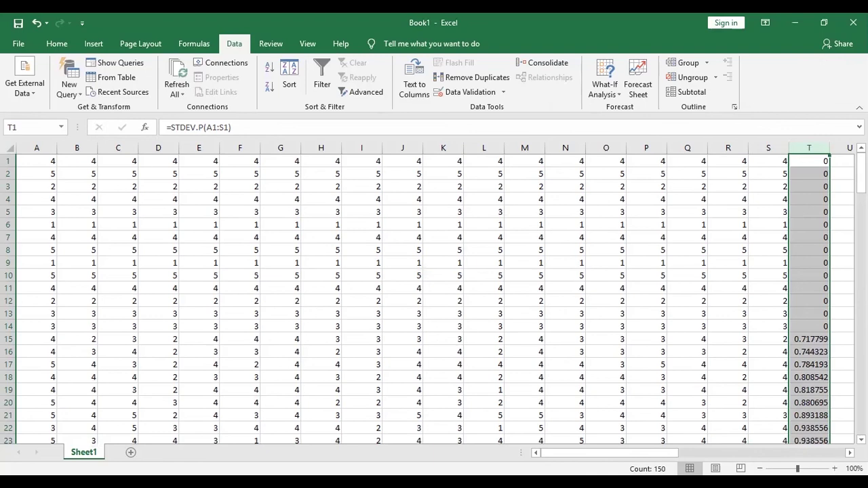
Step: Select the zero-standard-deviation rows 1–14 at the top of the sorted sheet
click(798, 301)
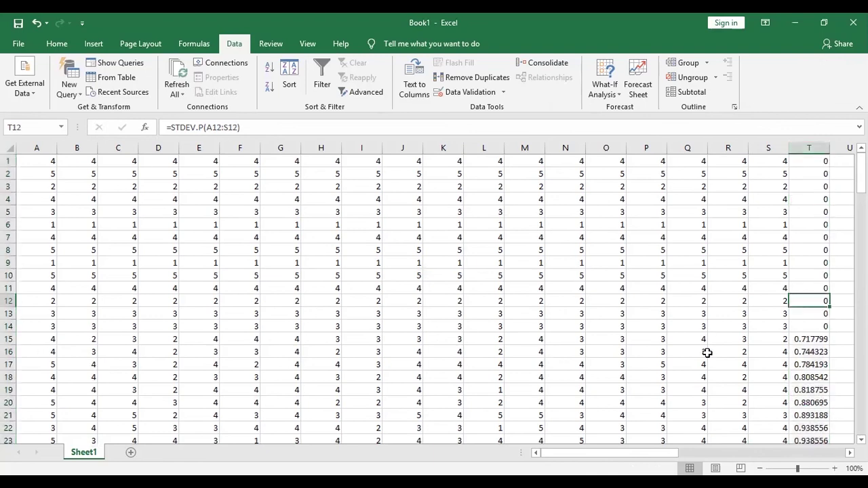
click(802, 327)
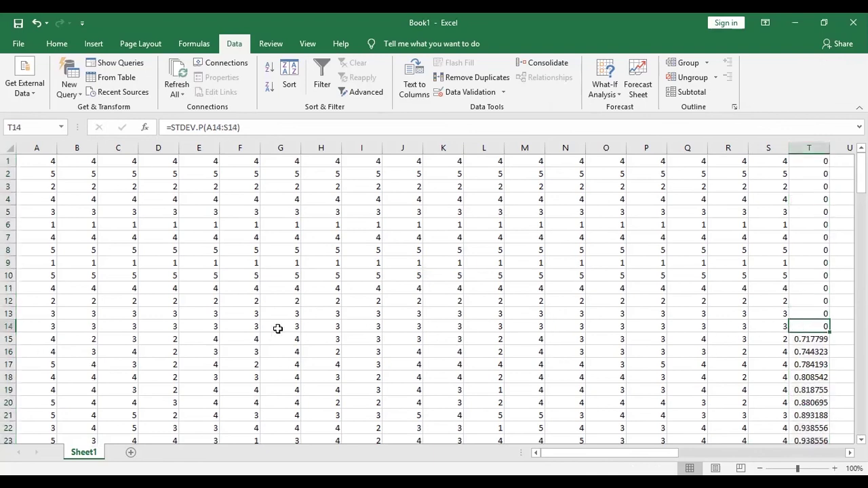
click(11, 327)
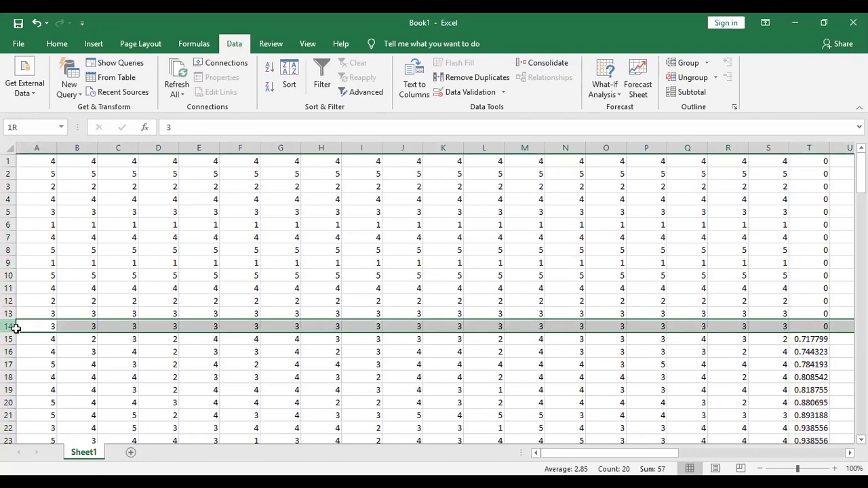
drag(53, 321, 810, 183)
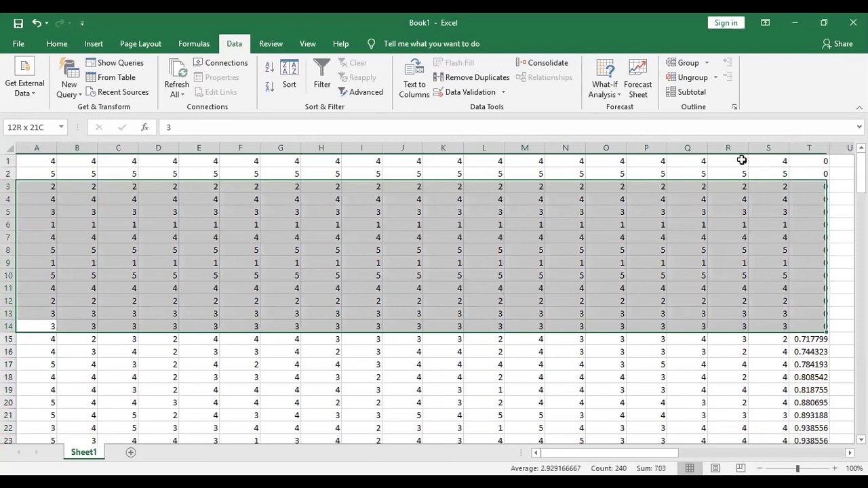
drag(742, 160, 741, 160)
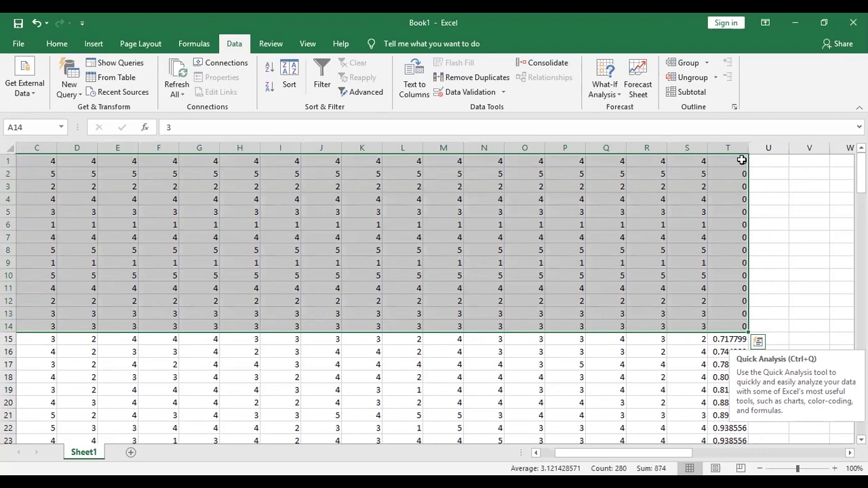
click(613, 352)
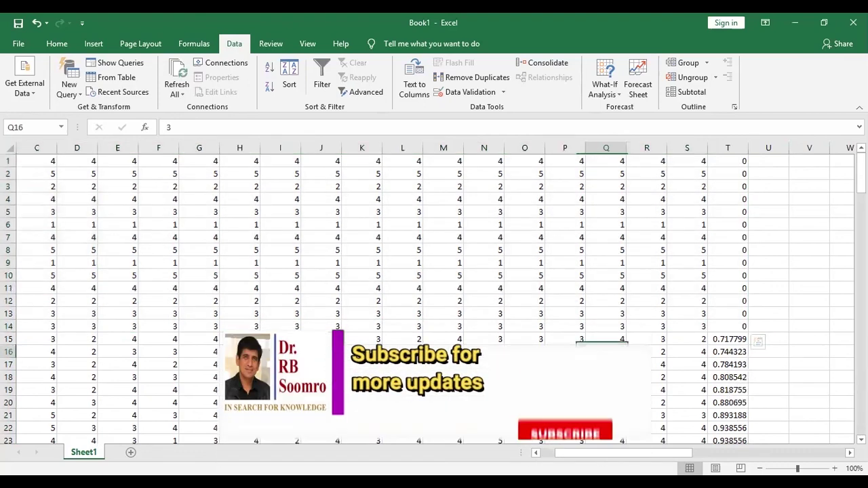